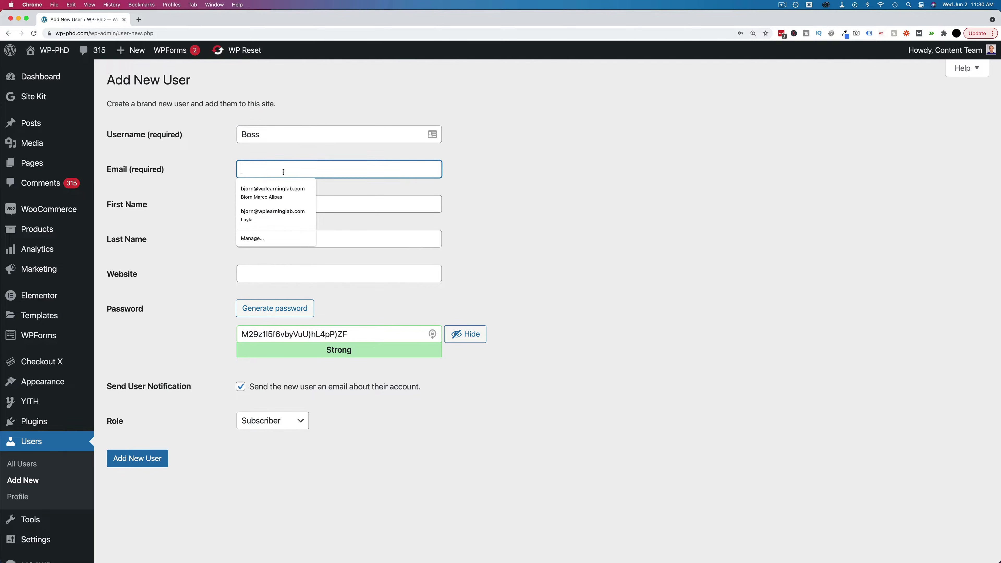
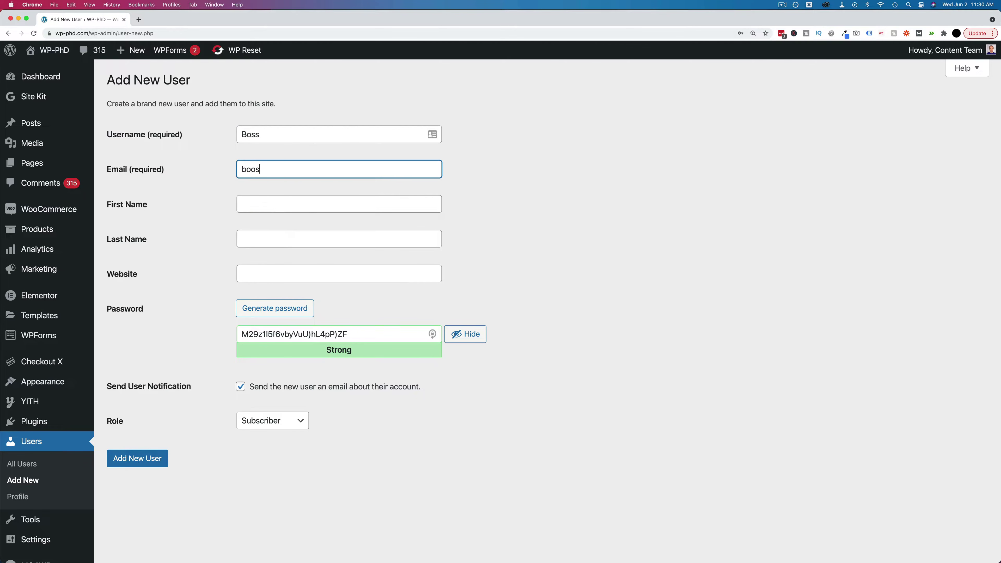
pyautogui.scroll(-2, 188, 302)
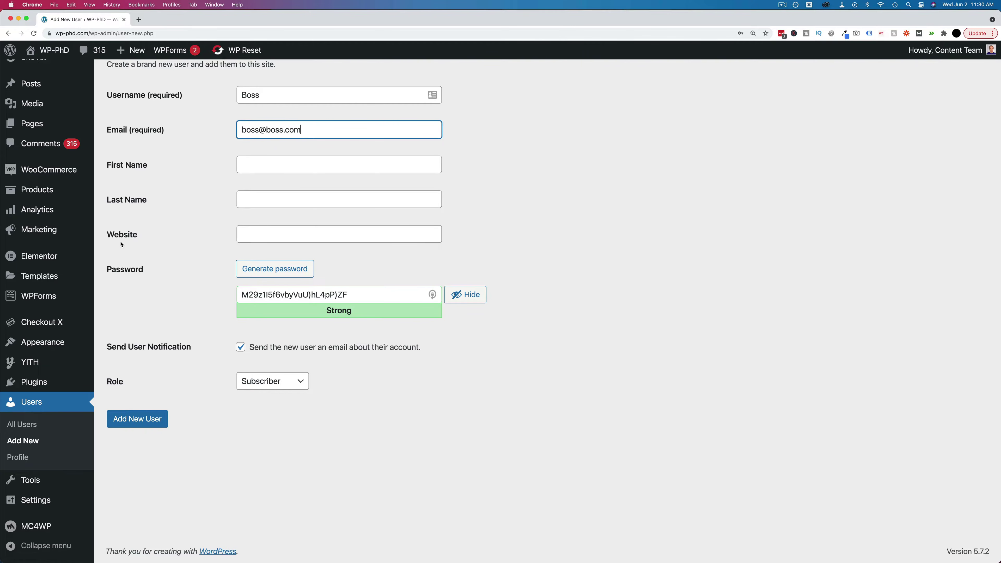
pyautogui.click(285, 293)
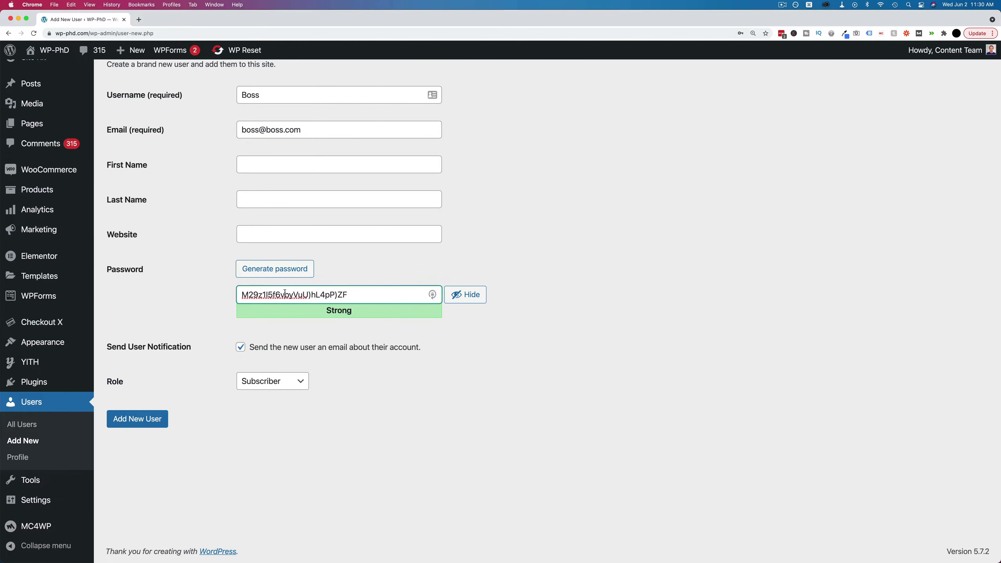
pyautogui.press('super+a')
pyautogui.write('1234')
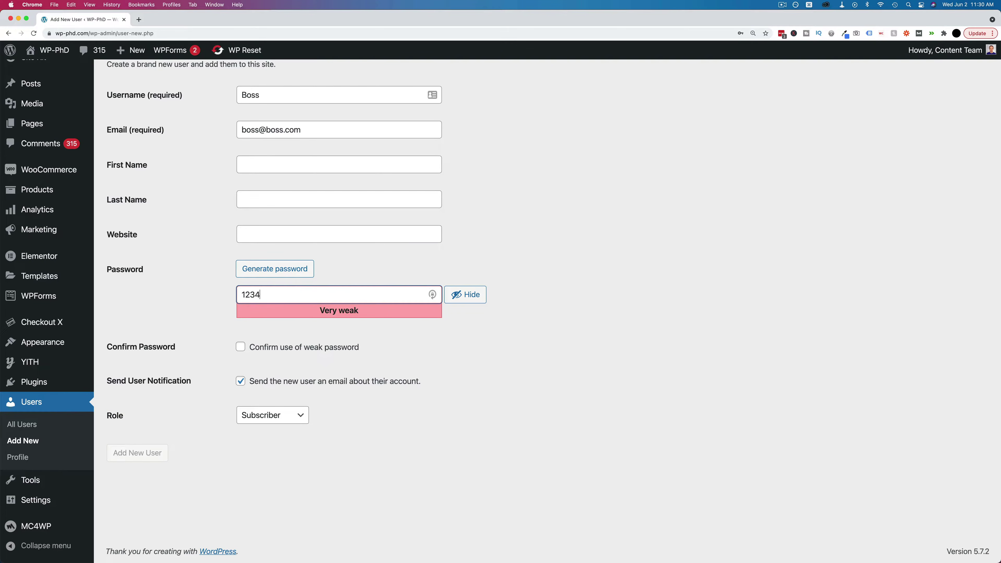
# - Tick, then untick, the weak-password confirmation and generate a fresh strong password
pyautogui.click(241, 347)
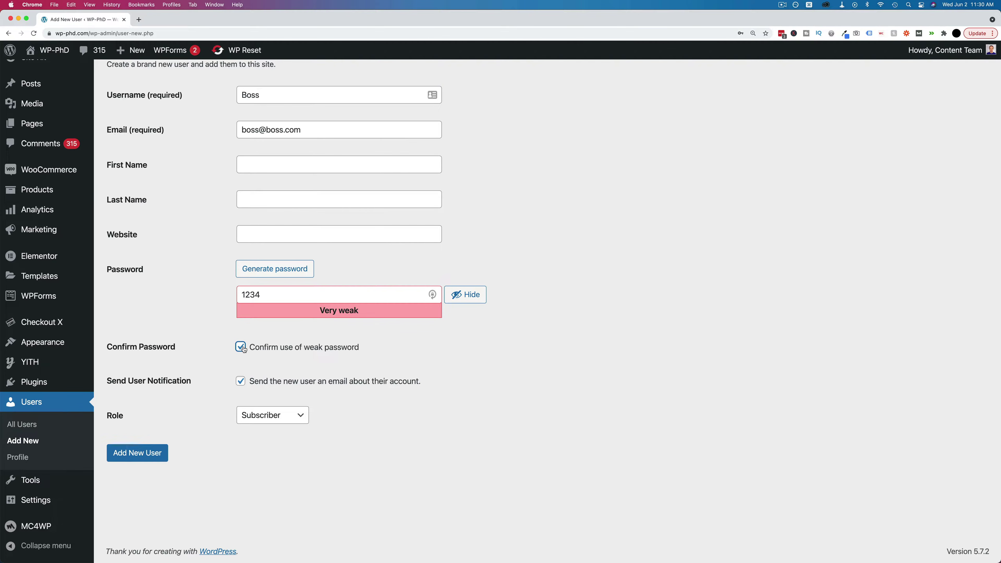
pyautogui.click(241, 347)
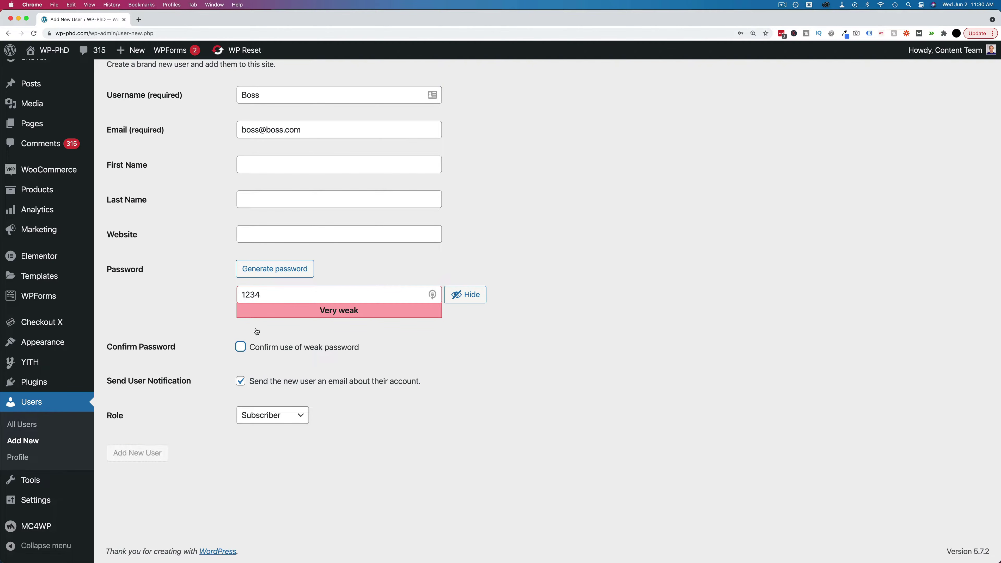
pyautogui.click(285, 276)
pyautogui.moveTo(350, 295); pyautogui.dragTo(215, 296)
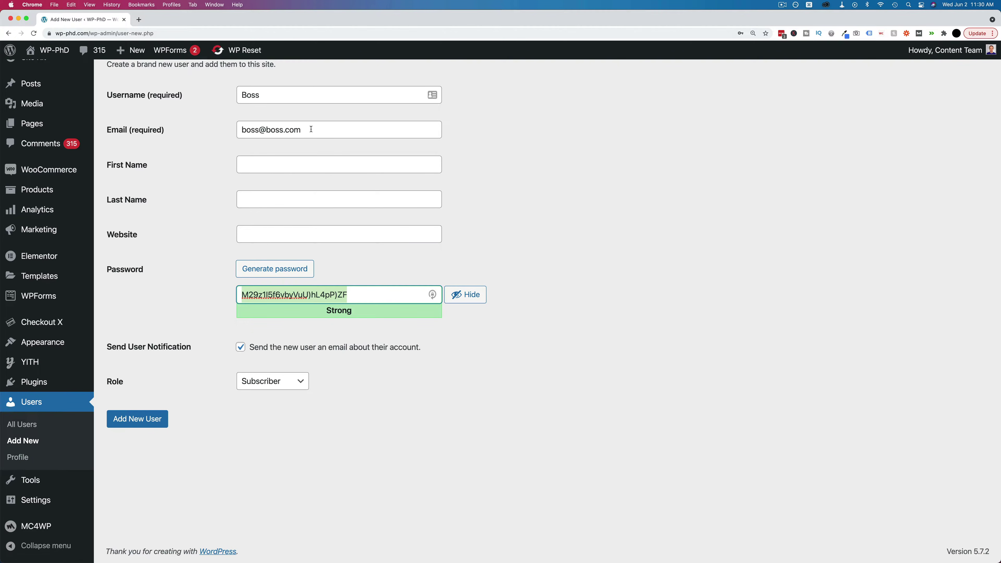
pyautogui.moveTo(305, 131); pyautogui.dragTo(237, 130)
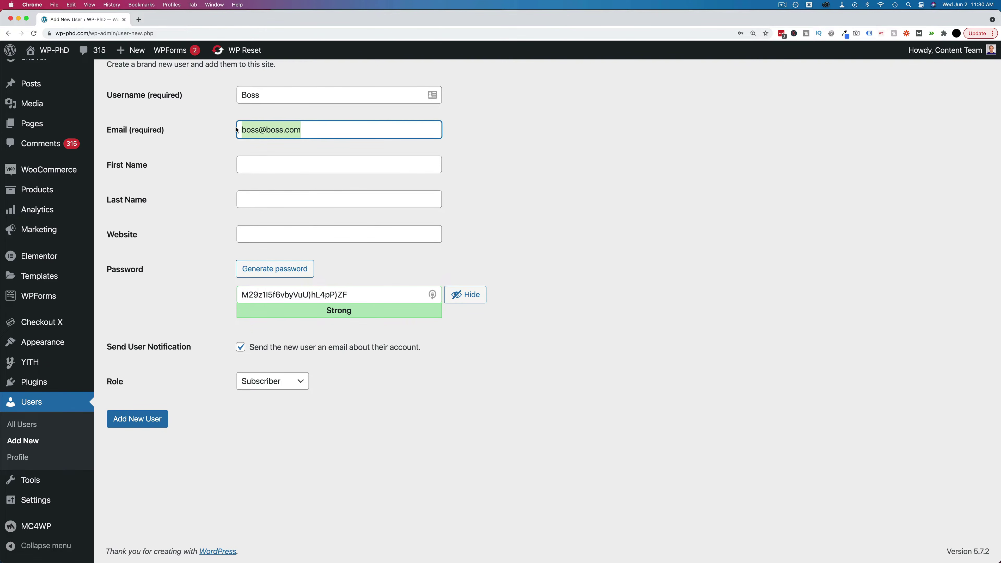
pyautogui.hotkey('shift', 'Tab')
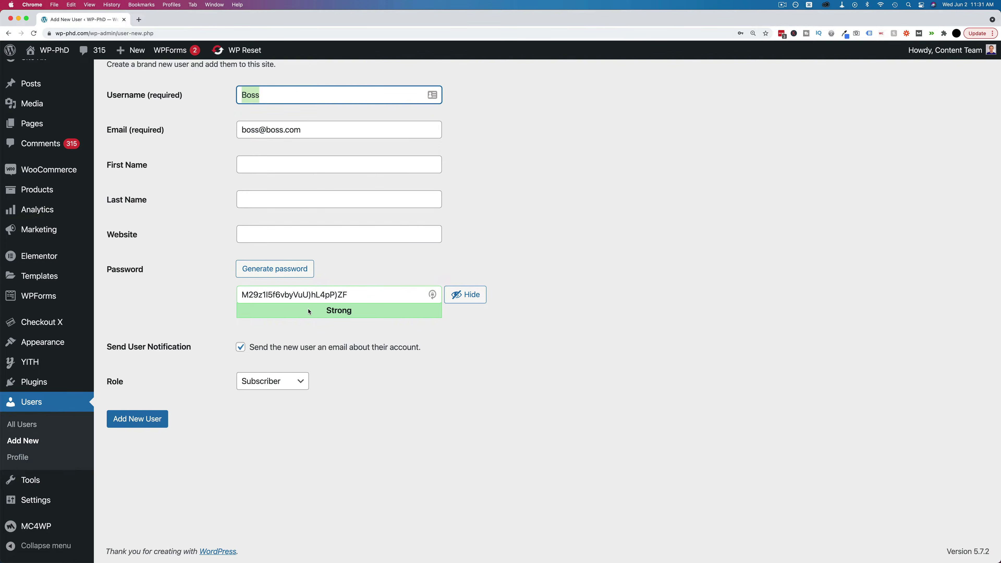
pyautogui.moveTo(355, 294); pyautogui.dragTo(237, 287)
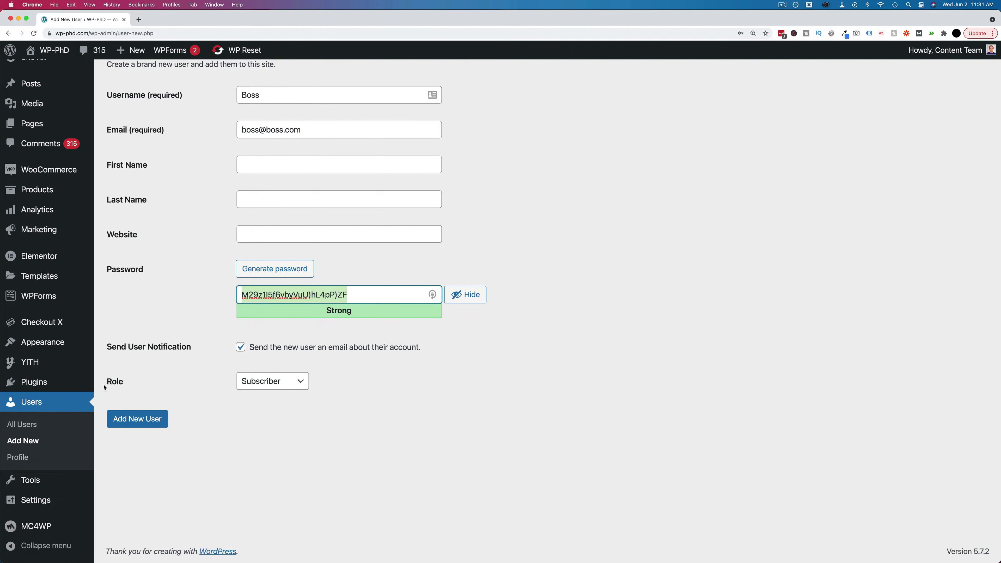
# - Add user Boss with the Administrator role, then open Boss's Edit User page
pyautogui.click(297, 383)
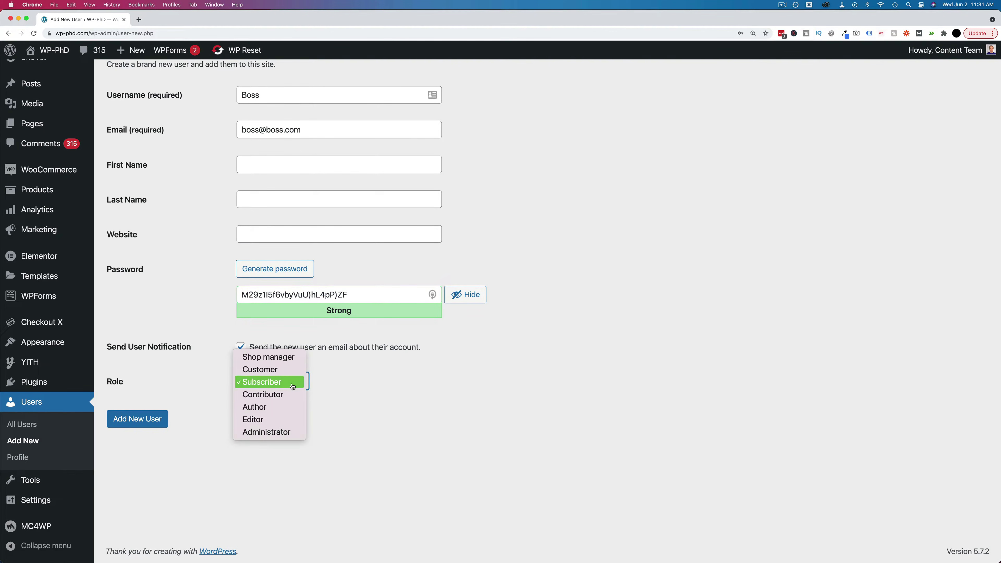
pyautogui.click(298, 432)
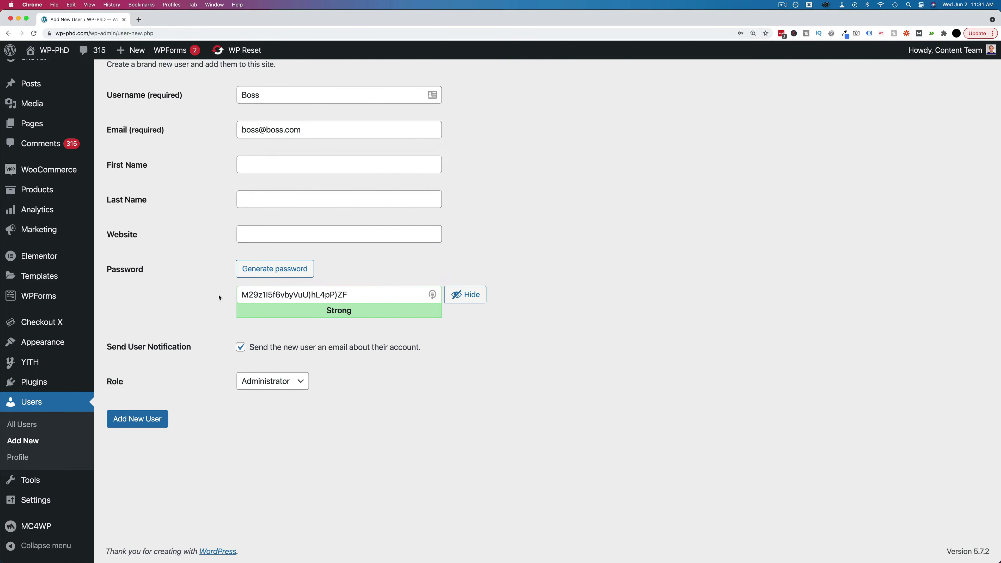
pyautogui.click(159, 418)
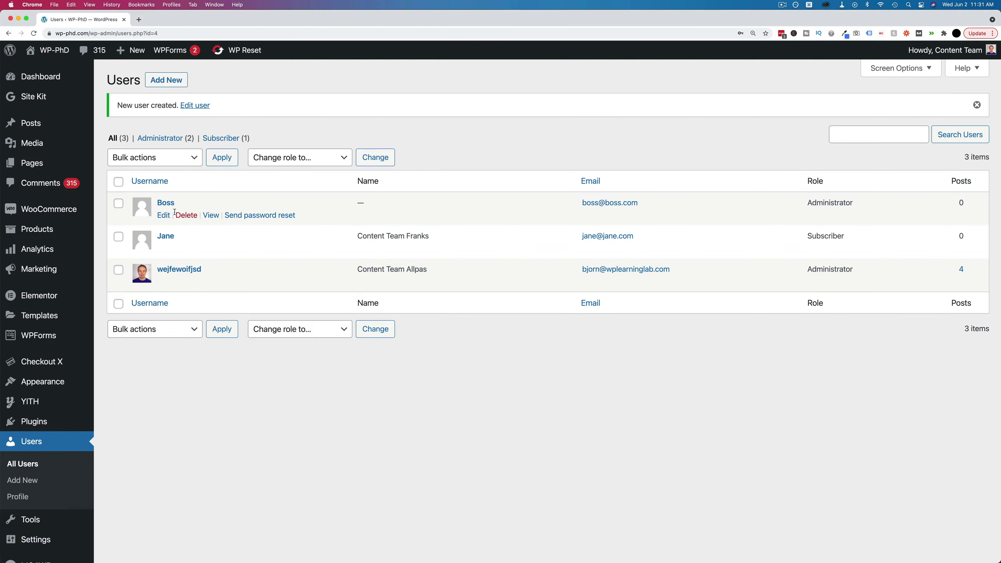
pyautogui.click(164, 215)
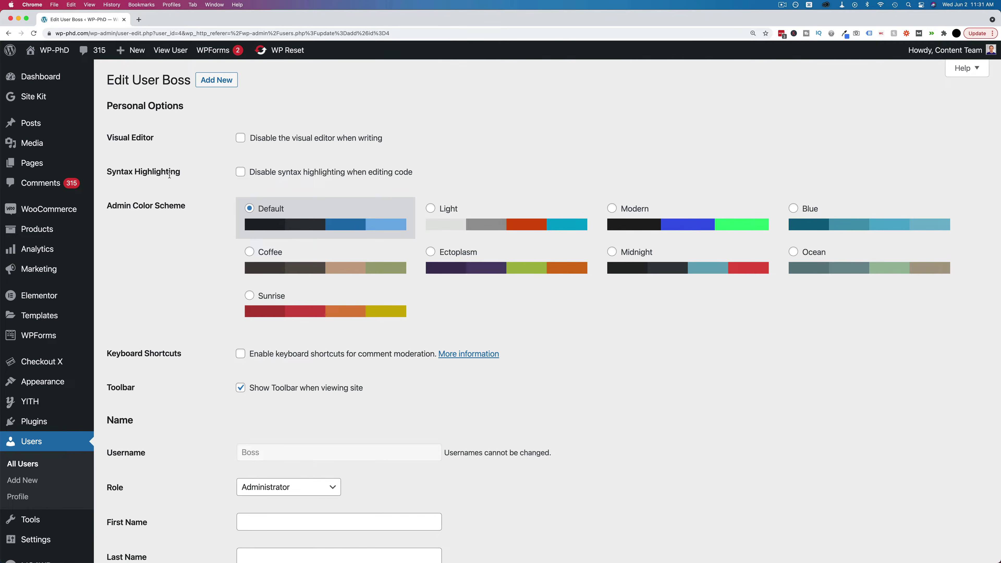
pyautogui.scroll(-2, 191, 192)
pyautogui.scroll(-3, 191, 192)
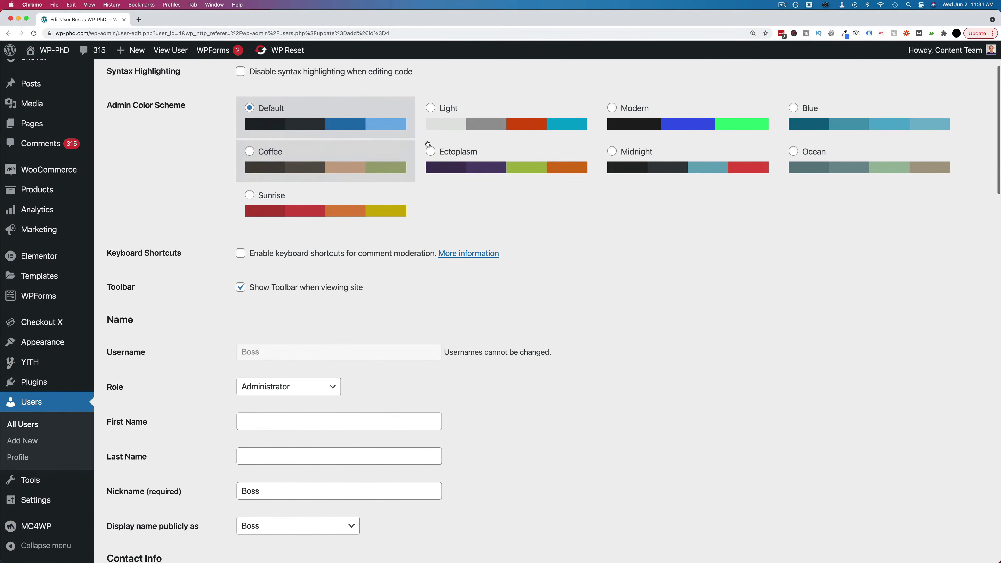
pyautogui.scroll(-3, 210, 193)
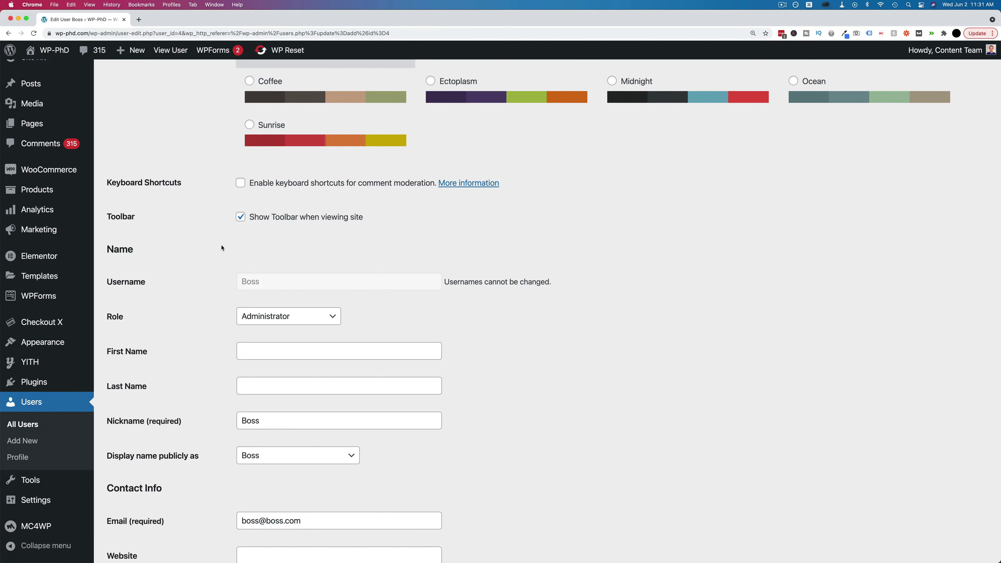
pyautogui.scroll(-7, 223, 247)
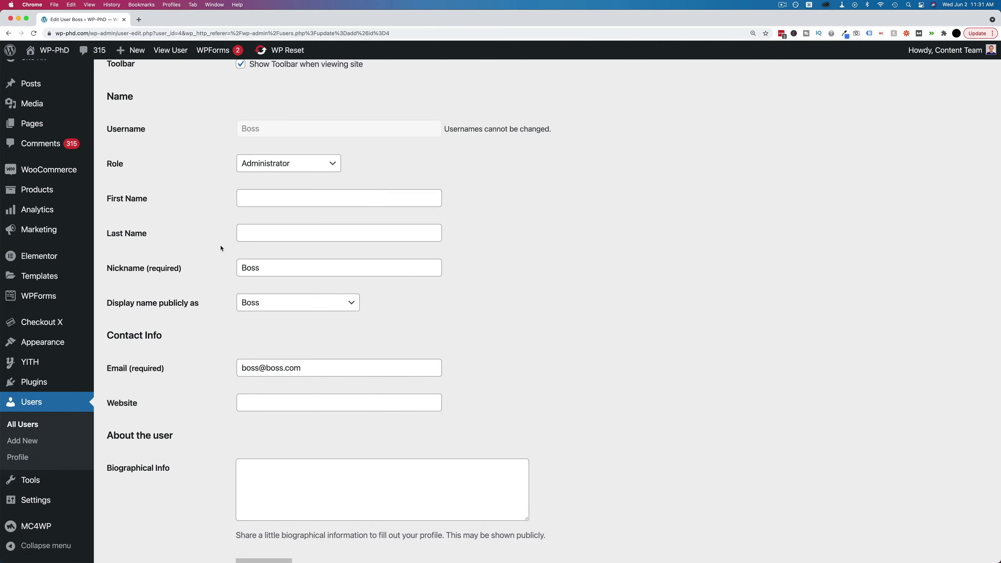
pyautogui.doubleClick(249, 128)
pyautogui.scroll(-3, 228, 150)
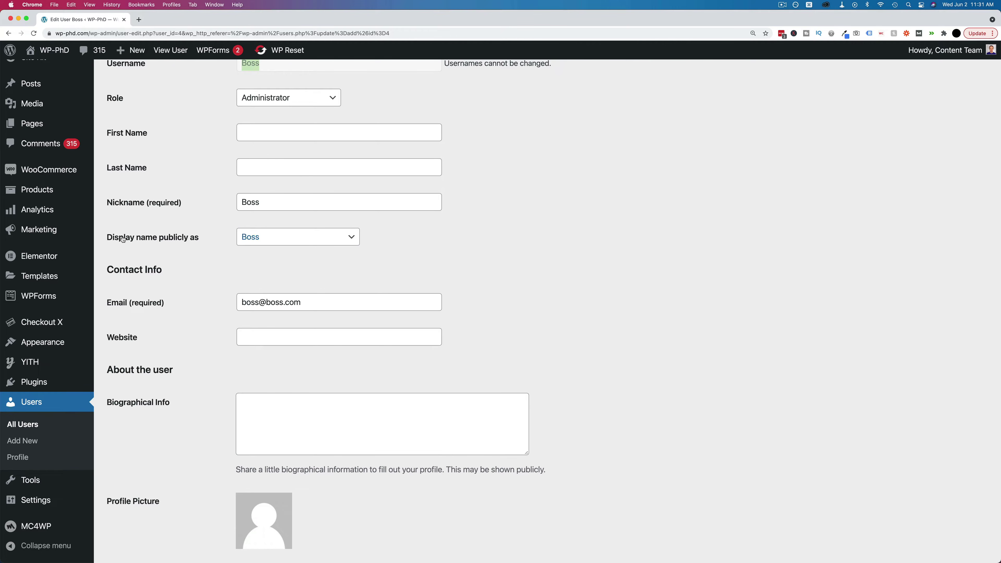
pyautogui.tripleClick(124, 238)
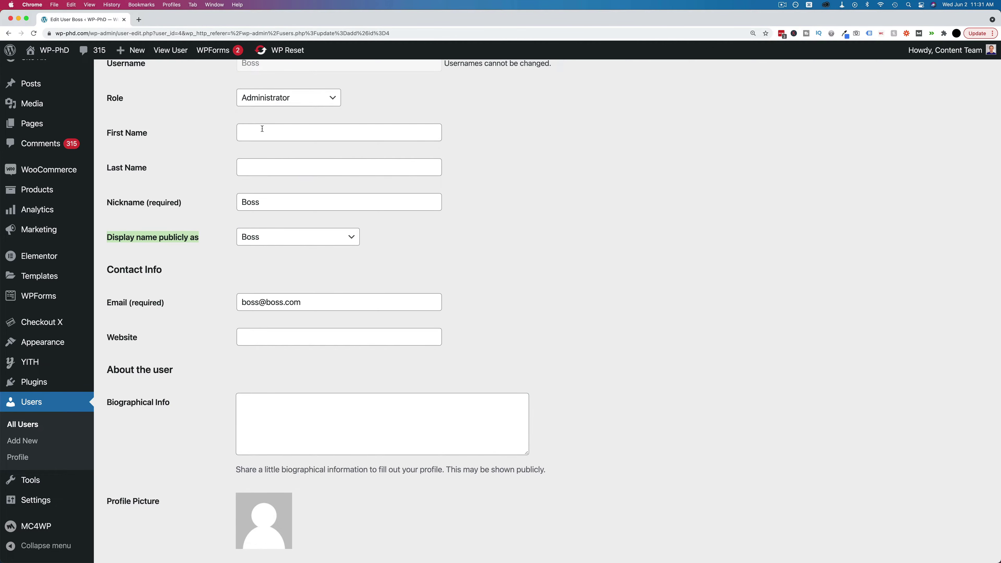
pyautogui.click(250, 203)
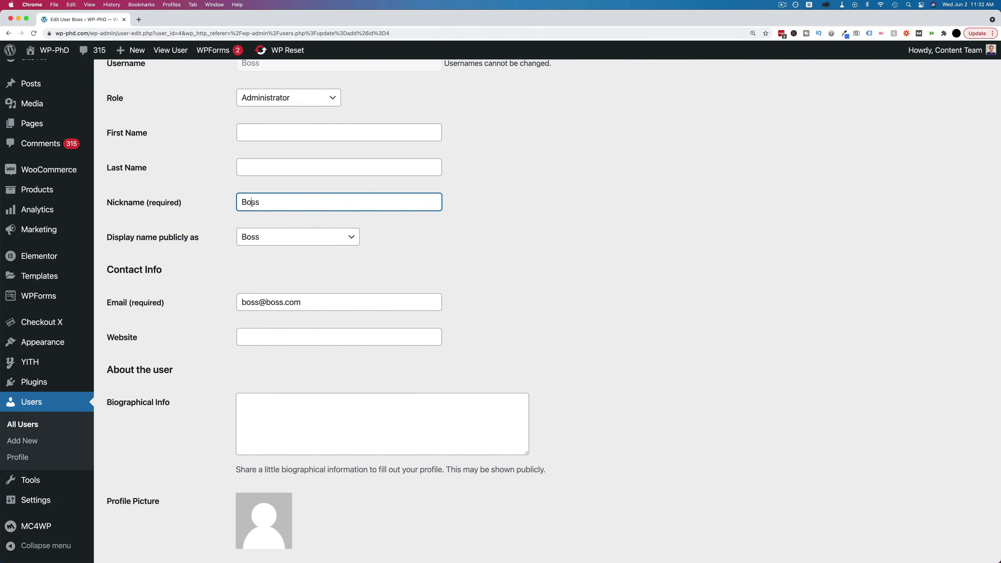
pyautogui.doubleClick(250, 203)
pyautogui.click(264, 239)
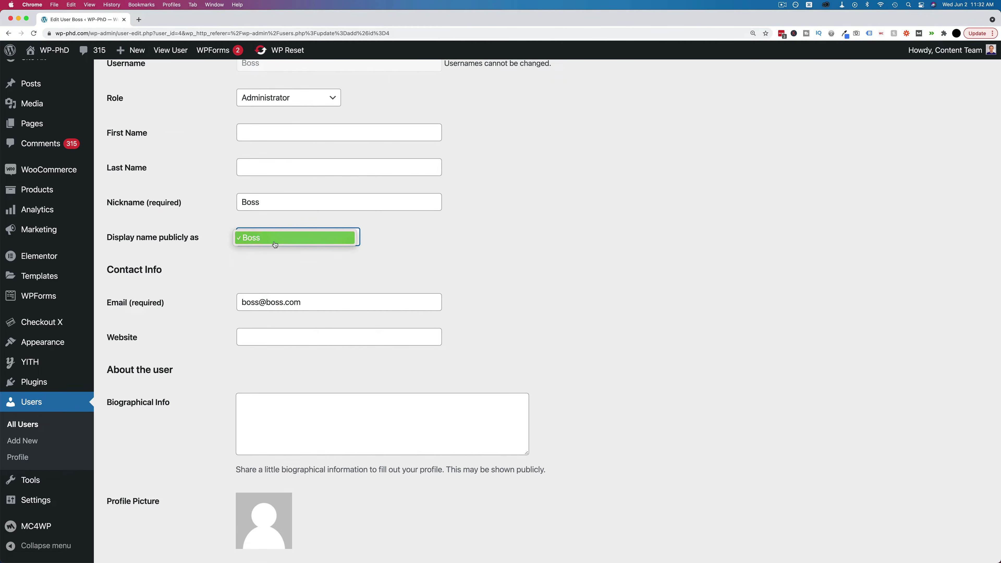
pyautogui.click(271, 240)
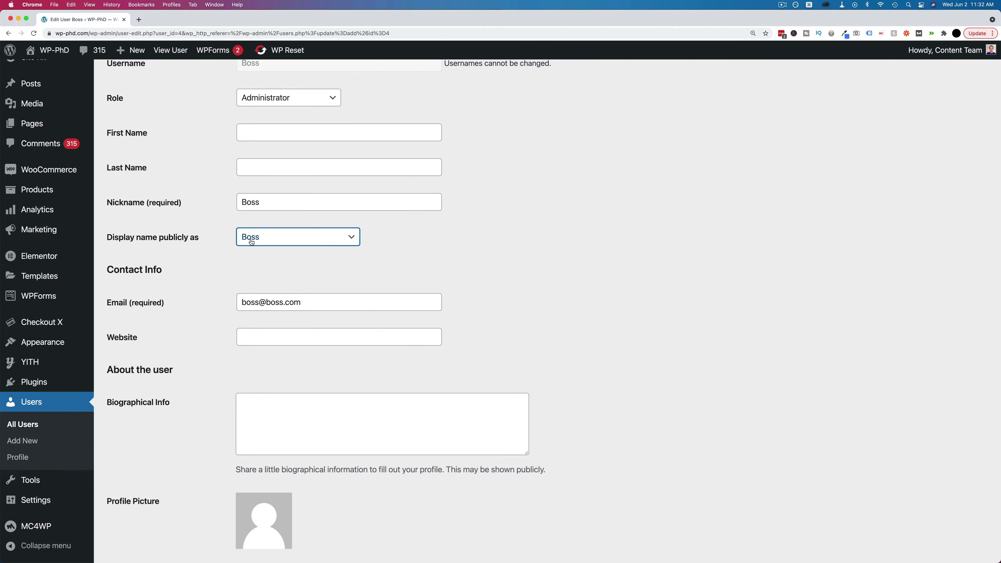
# - Enter the first name, fixing its mistyped first letter, and show it as the public name
pyautogui.click(258, 135)
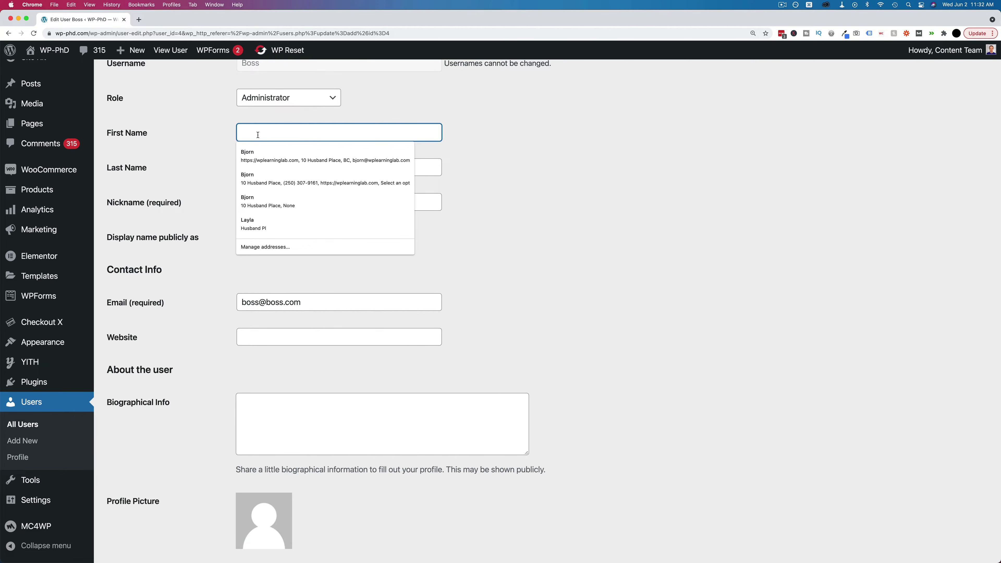
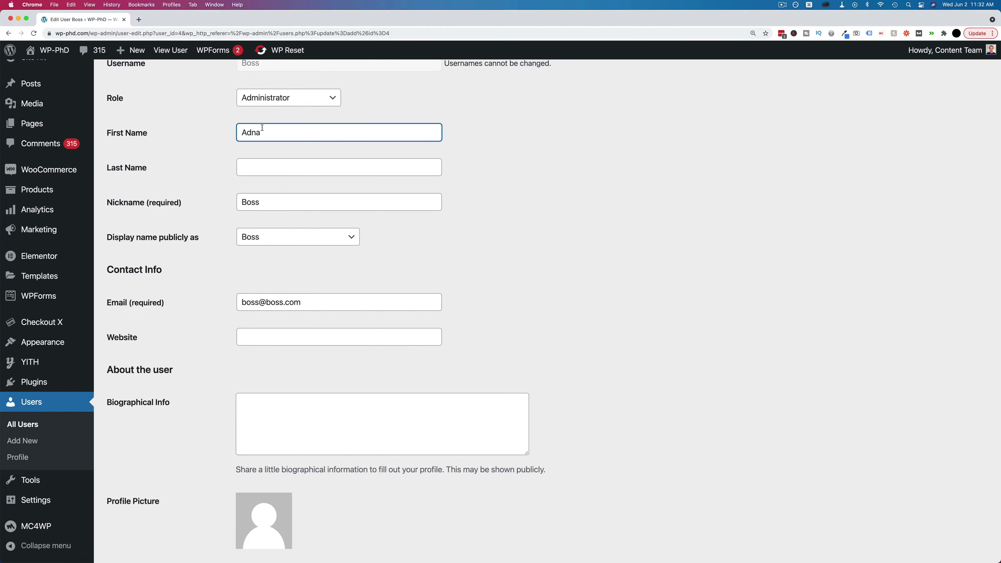
pyautogui.moveTo(247, 132); pyautogui.dragTo(235, 137)
pyautogui.write('E')
pyautogui.click(233, 170)
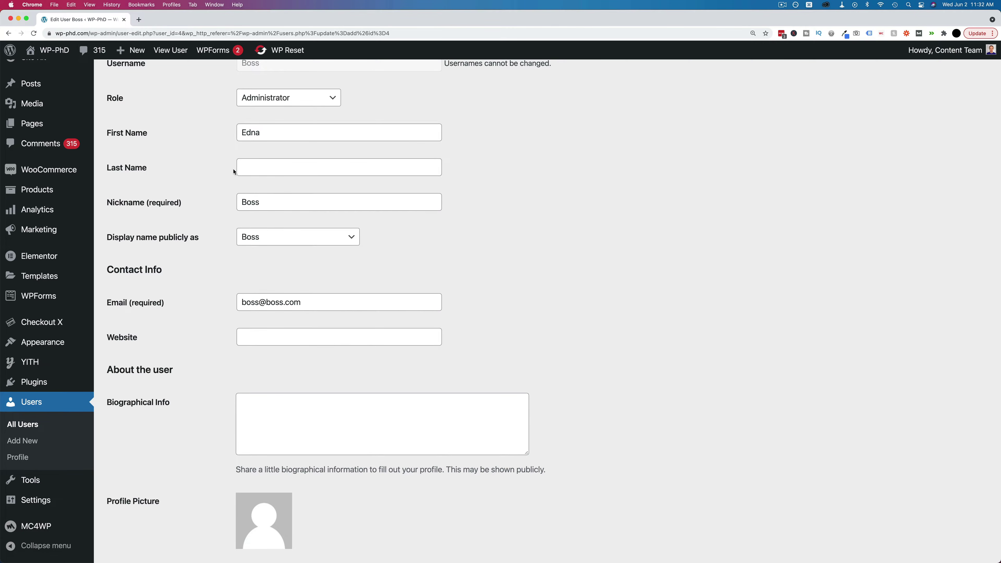
pyautogui.click(262, 238)
pyautogui.click(261, 248)
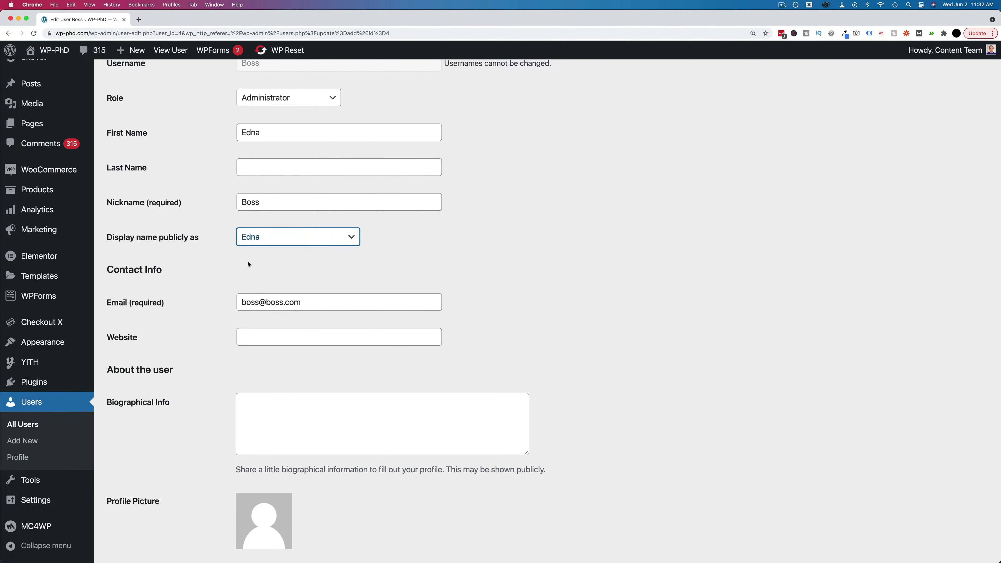
# - Enter the last name and set 'Display name publicly as' to the full name
pyautogui.click(263, 169)
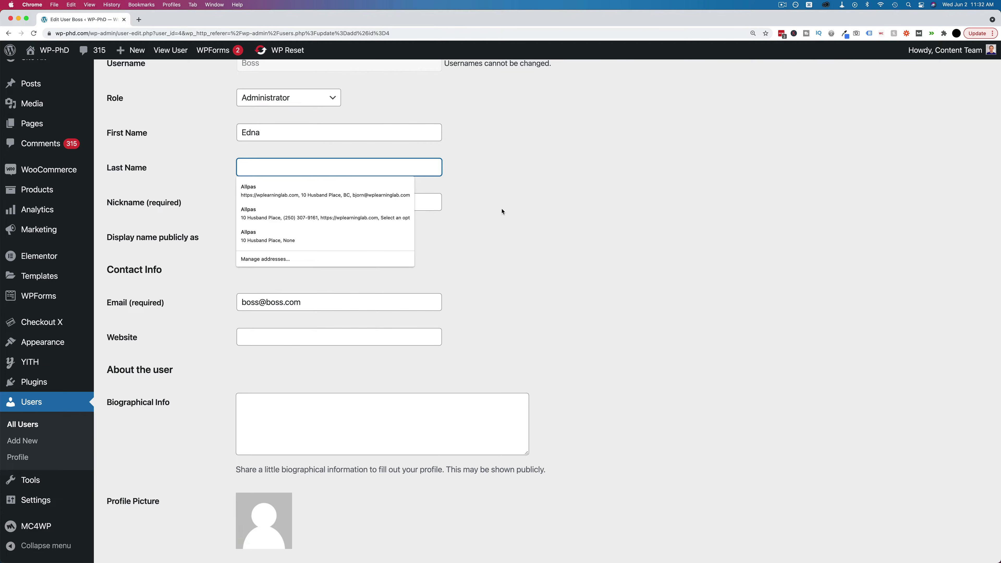
pyautogui.press('Tab')
pyautogui.press('Tab')
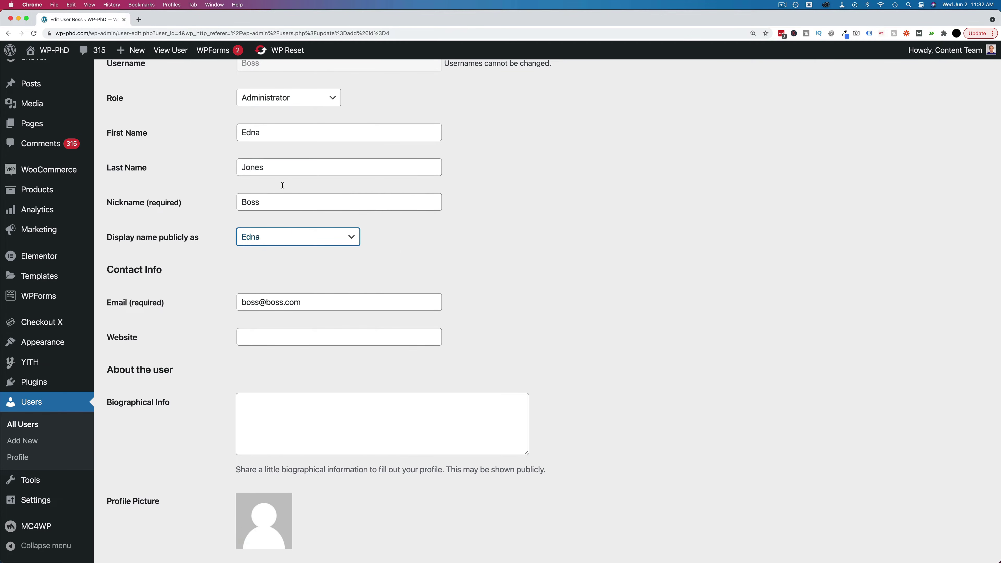
pyautogui.click(278, 238)
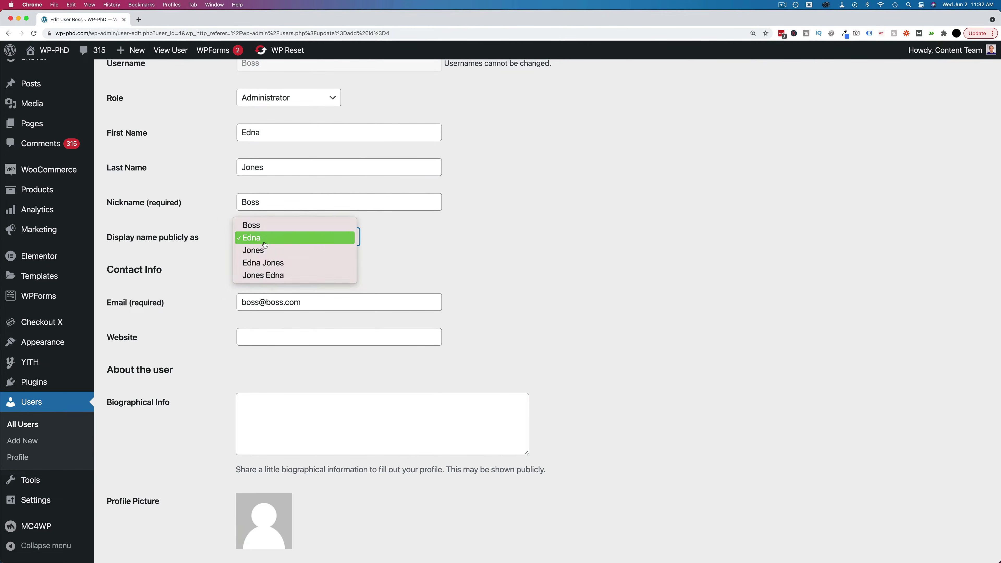
pyautogui.click(270, 268)
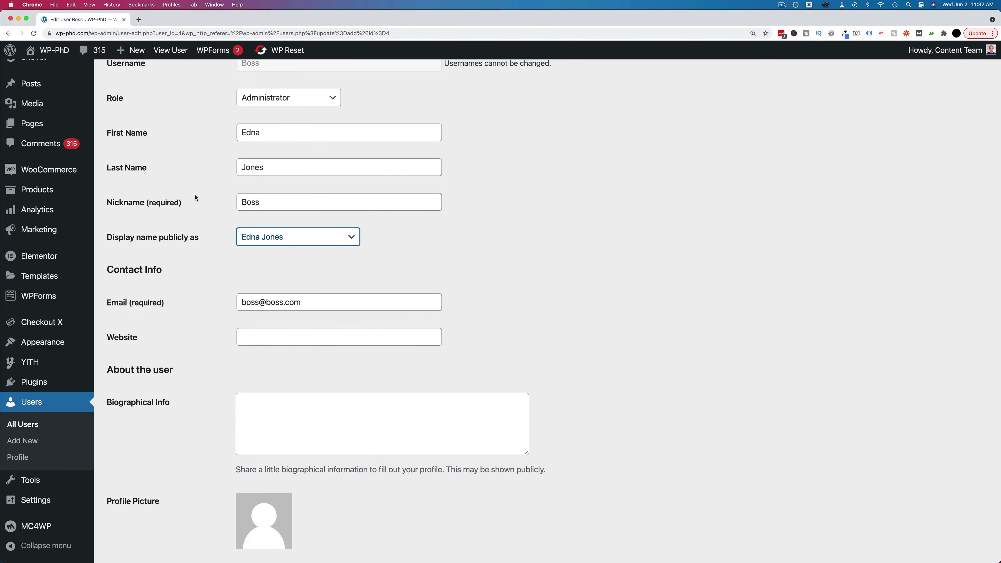
pyautogui.scroll(-5, 196, 198)
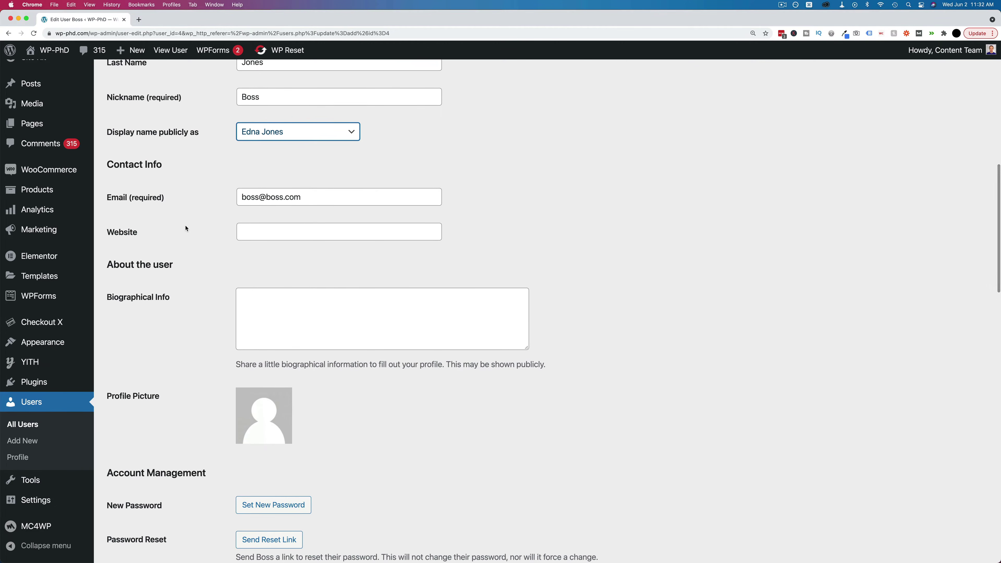
# - Save Boss's edited profile with Update User at the bottom of the page
pyautogui.scroll(-2, 186, 228)
pyautogui.scroll(-4, 252, 192)
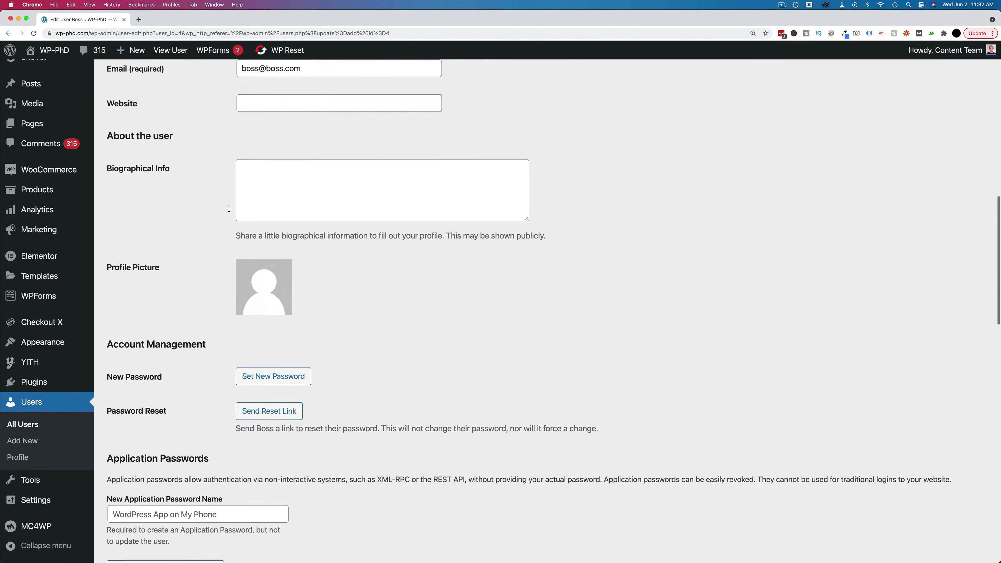
pyautogui.scroll(-7, 229, 209)
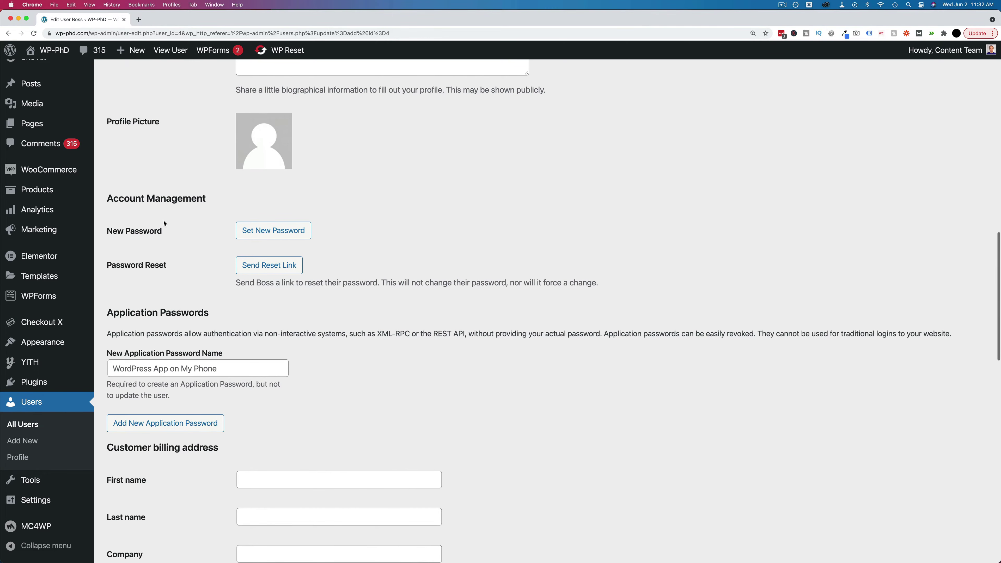
pyautogui.scroll(-13, 215, 279)
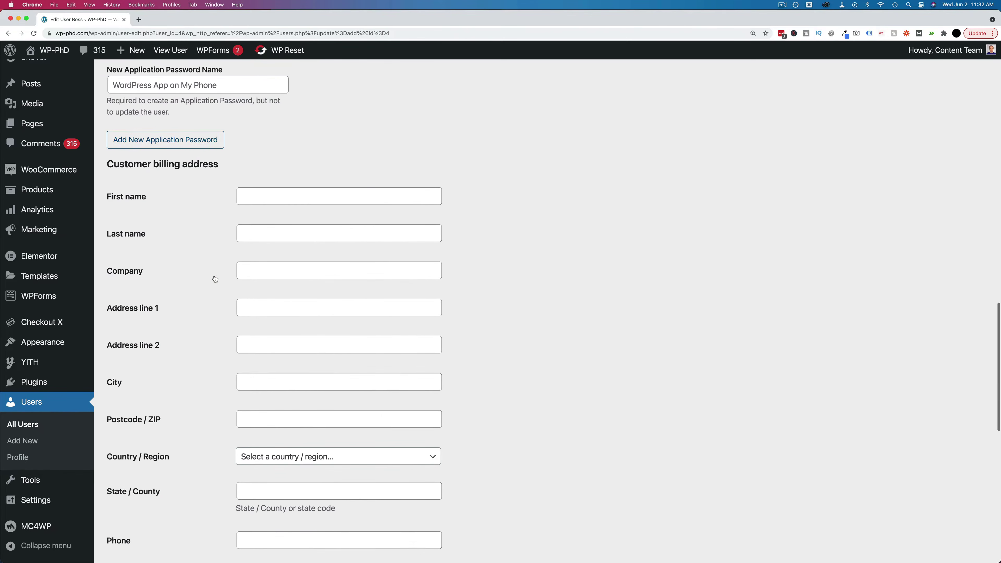
pyautogui.scroll(-13, 219, 306)
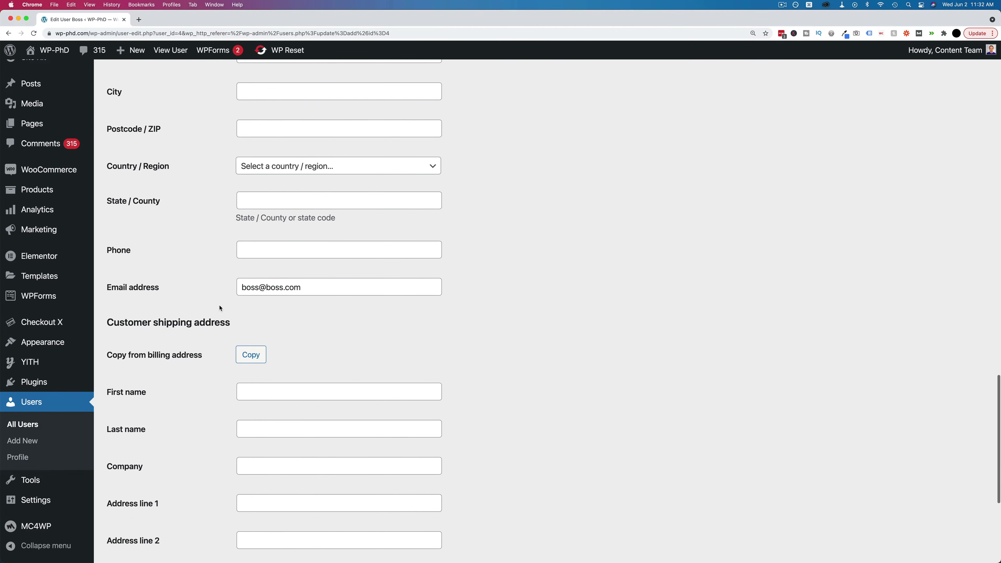
pyautogui.scroll(-11, 220, 307)
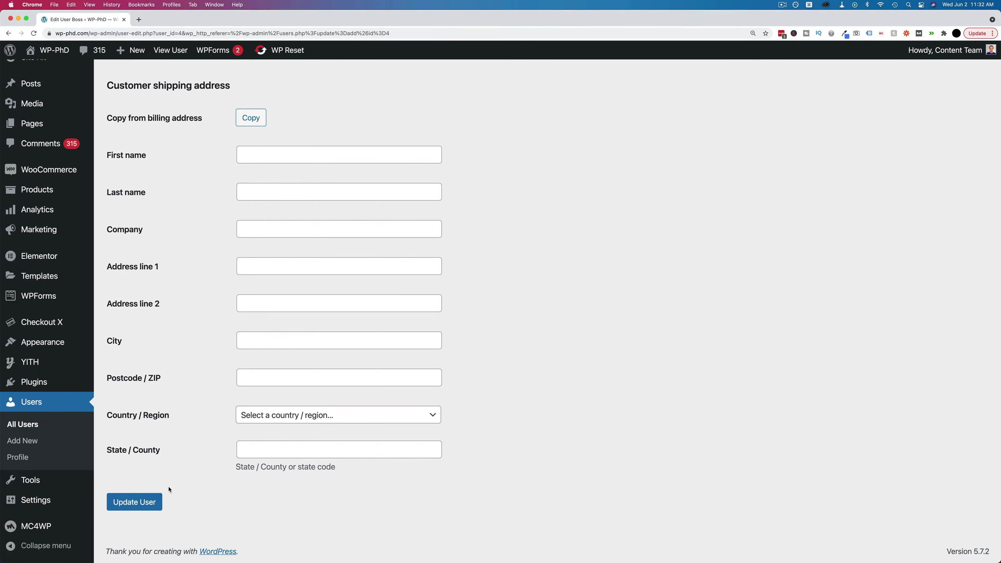
pyautogui.click(132, 503)
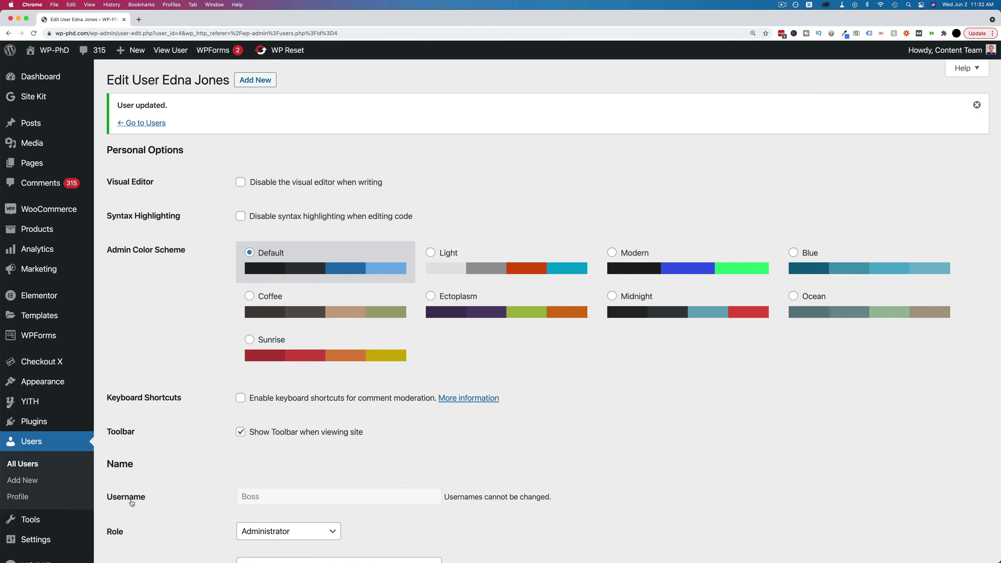
# - Return to the Users list and check Boss's row, now an Administrator under the full name
pyautogui.click(148, 124)
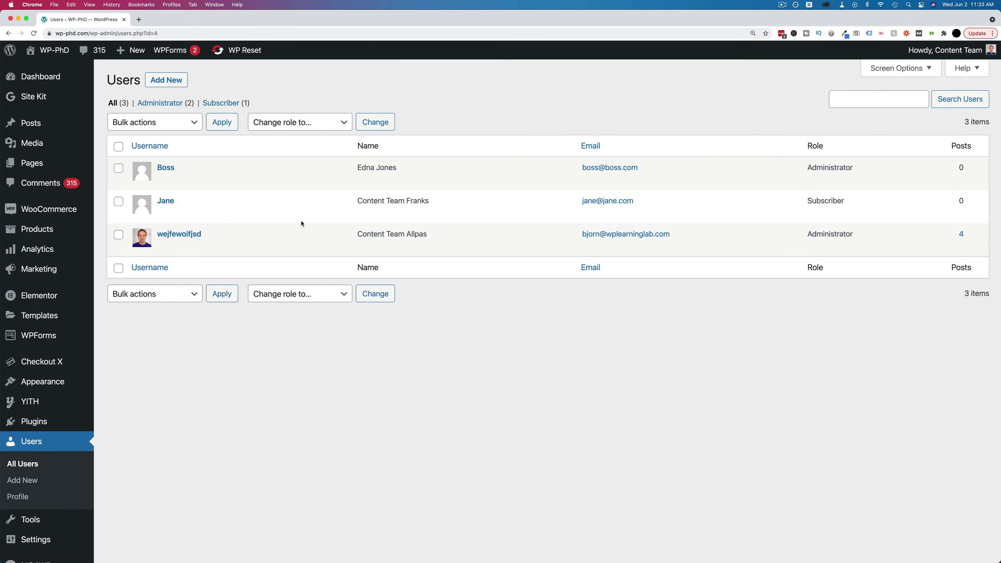
pyautogui.moveTo(214, 181)
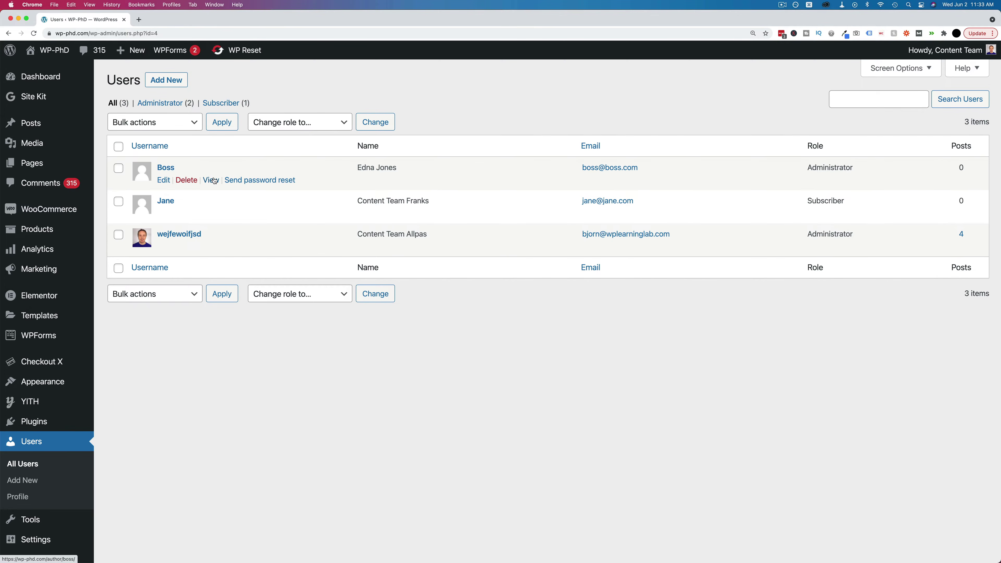